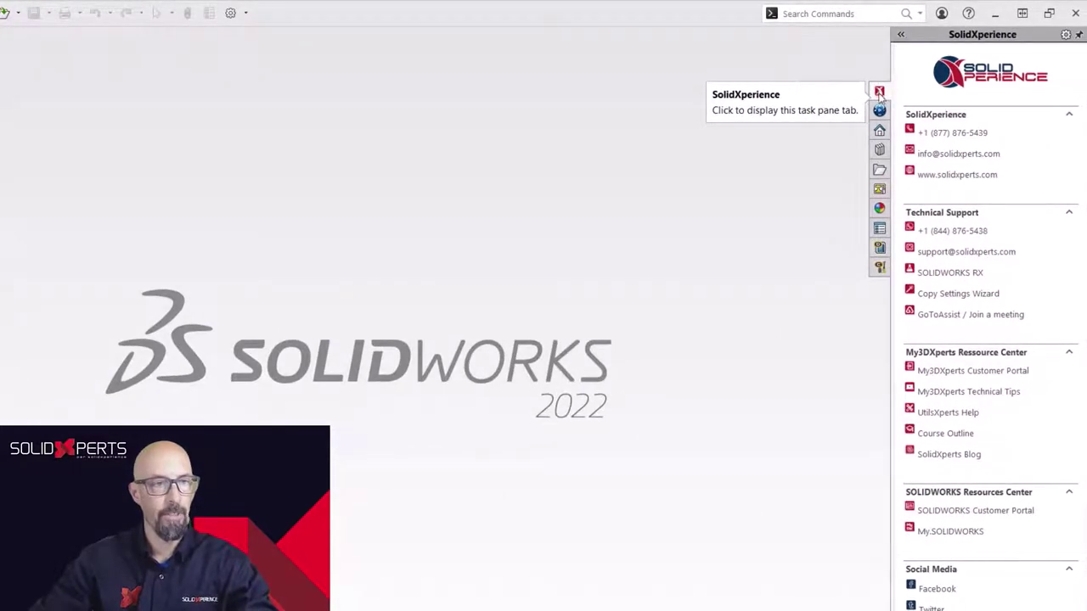
- Show the SWOOD Library Frames tree listing 0-Library, Banquettes, Cuisine and the other folders
left_click(881, 247)
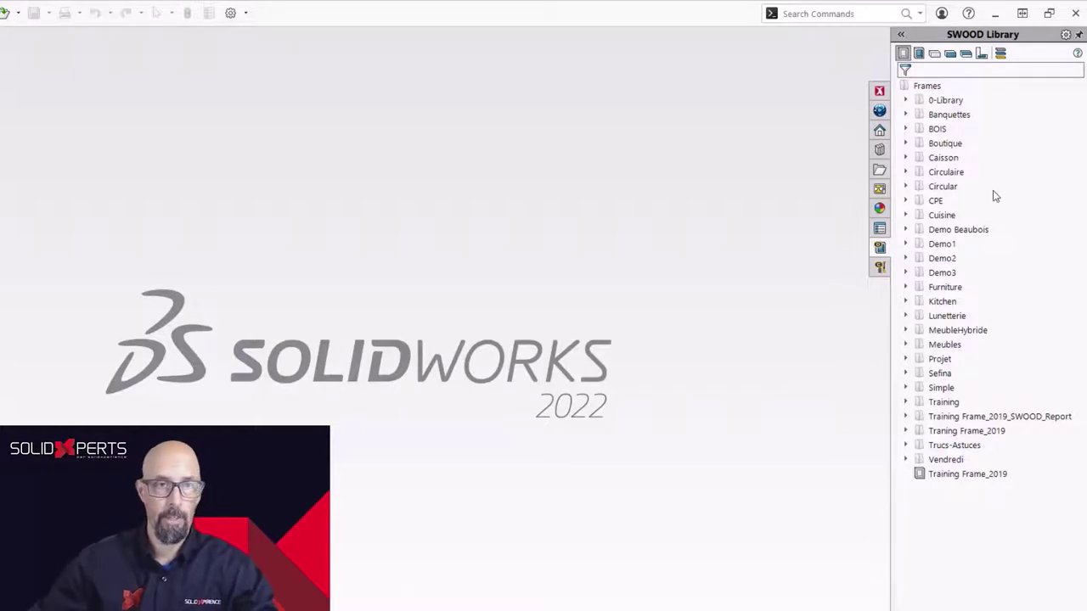
right_click(951, 89)
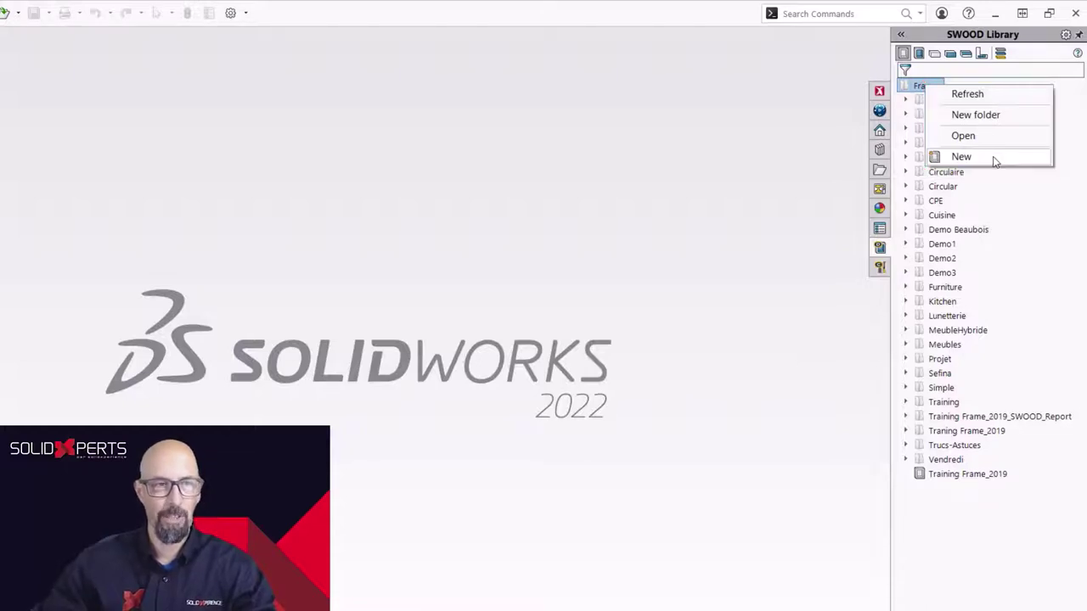
left_click(979, 551)
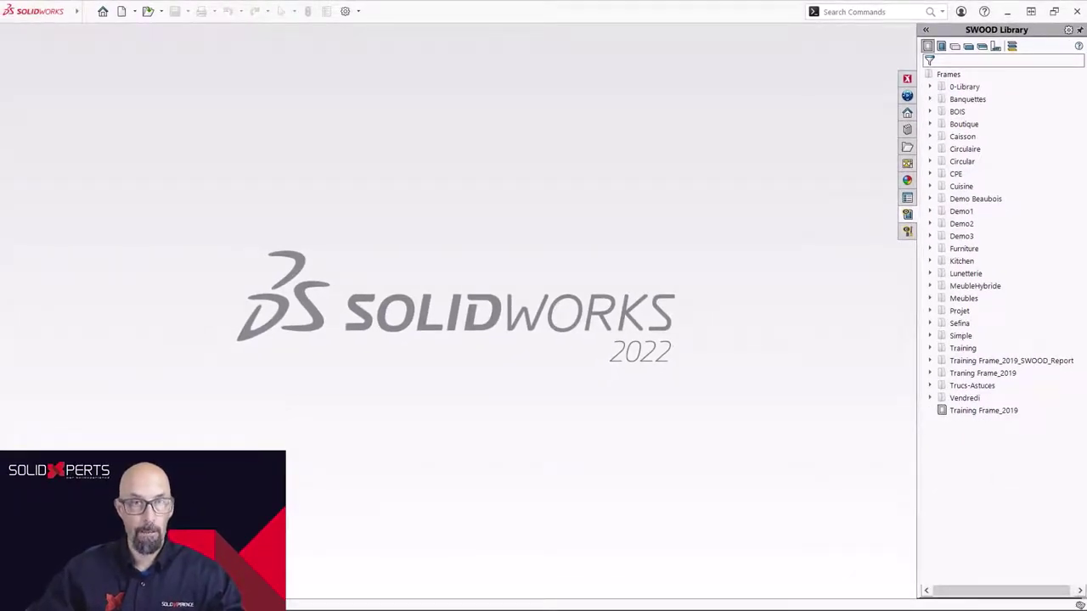
- Open the C:\SWOOD_Data\SWOODDesign\Frames folder in File Explorer
key("super+e")
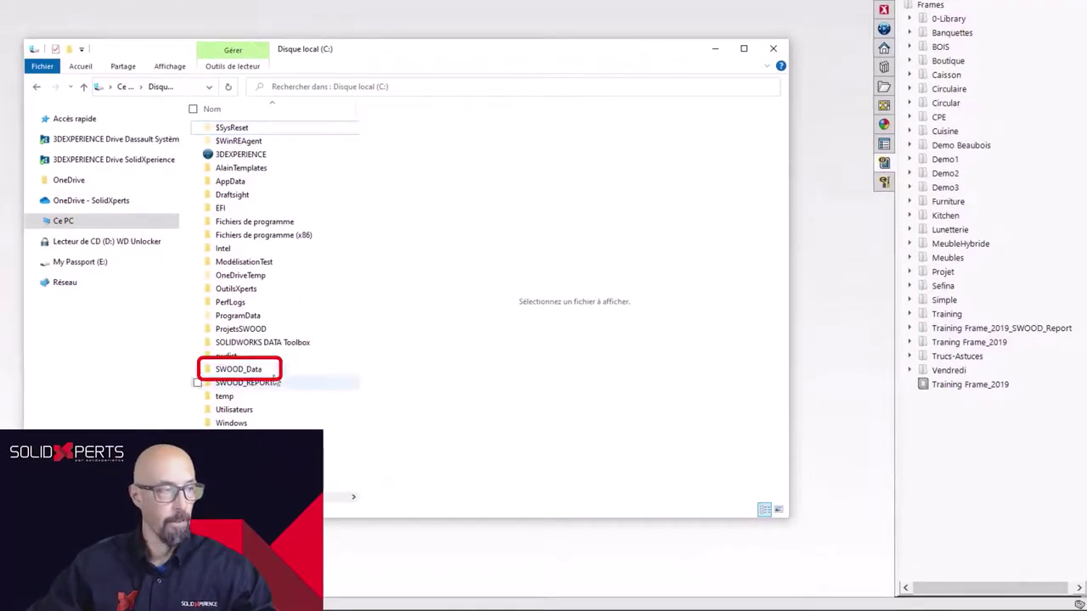
double_click(257, 371)
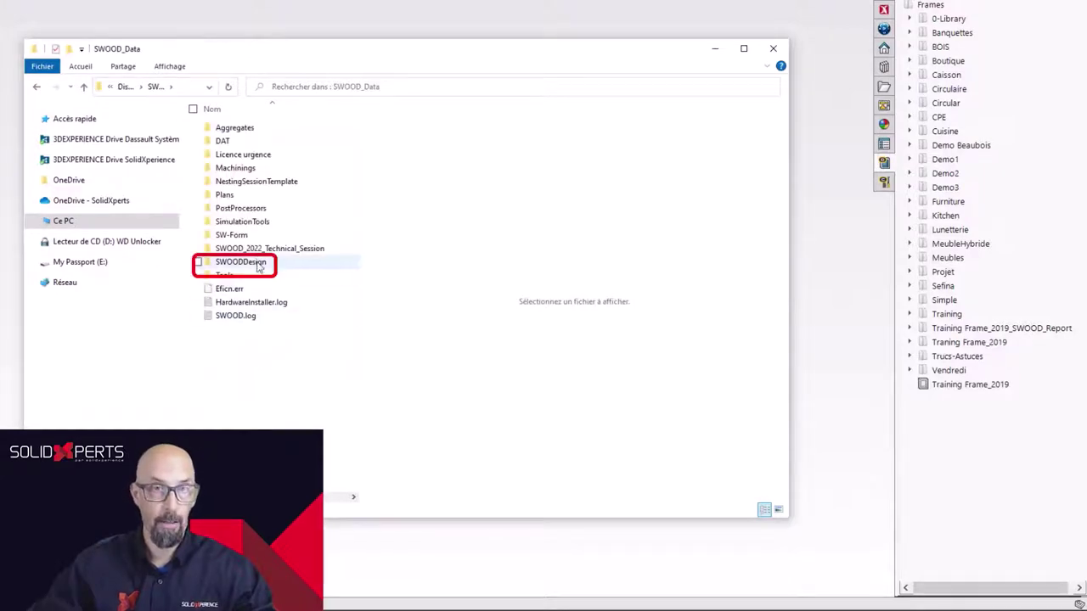
double_click(258, 264)
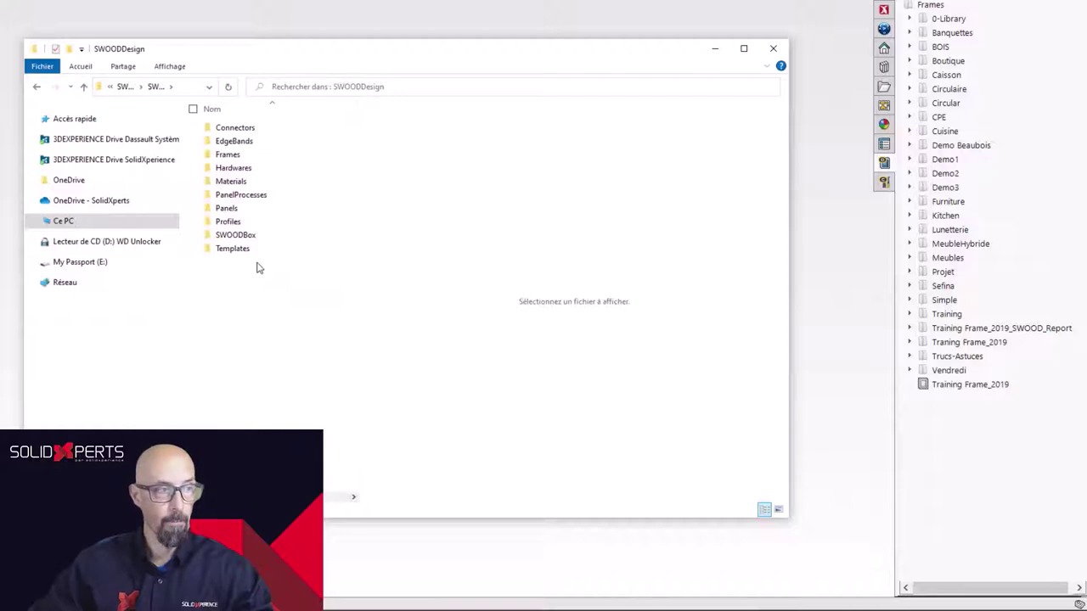
left_click(235, 158)
double_click(235, 158)
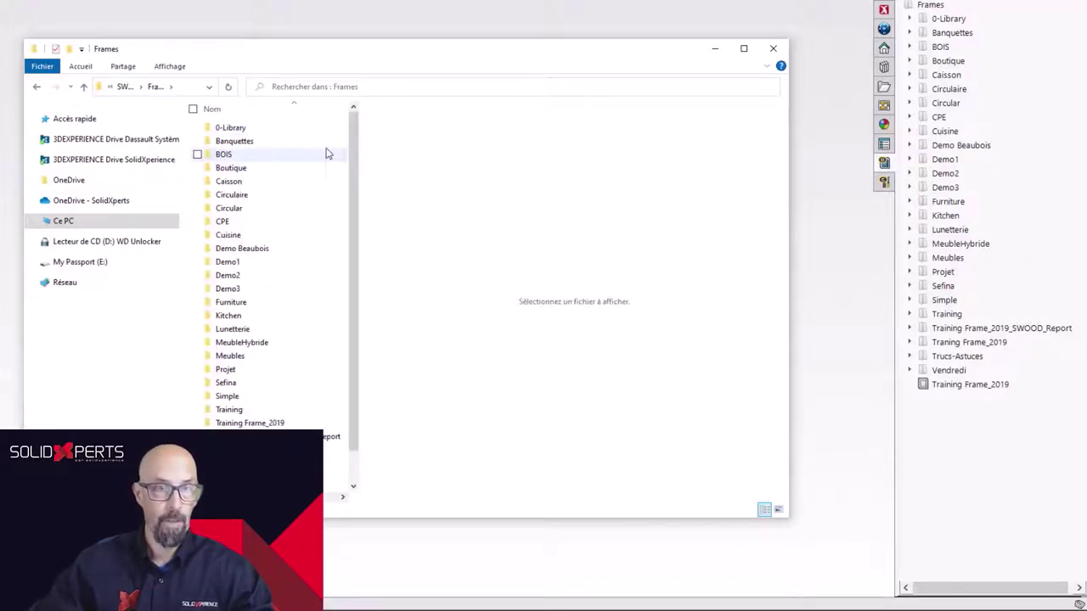
mouse_move(314, 235)
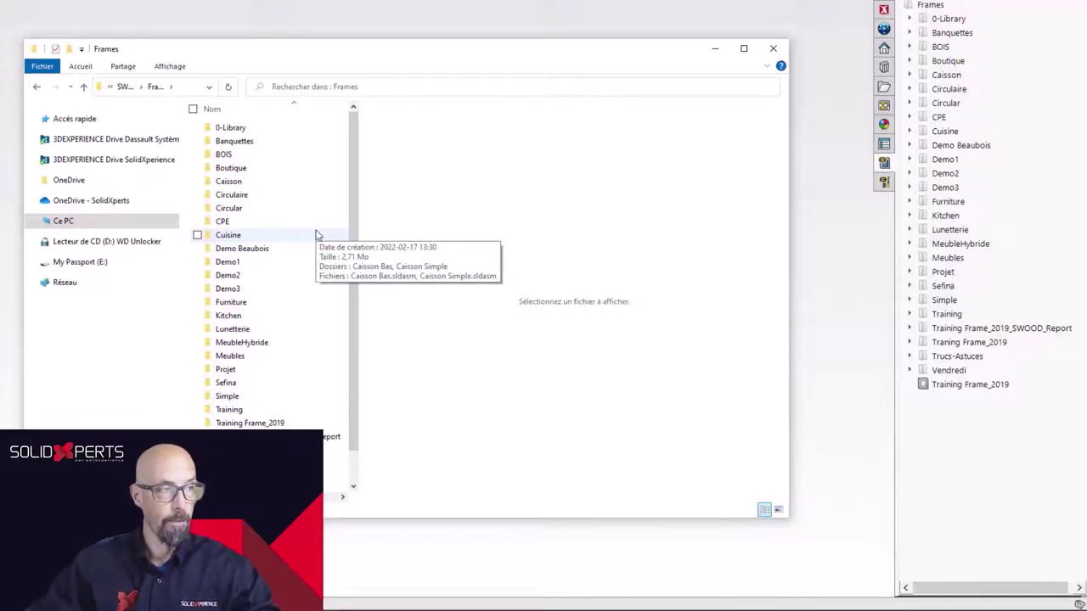
left_click(80, 66)
- Create a new folder named Hotels inside Frames
left_click(393, 100)
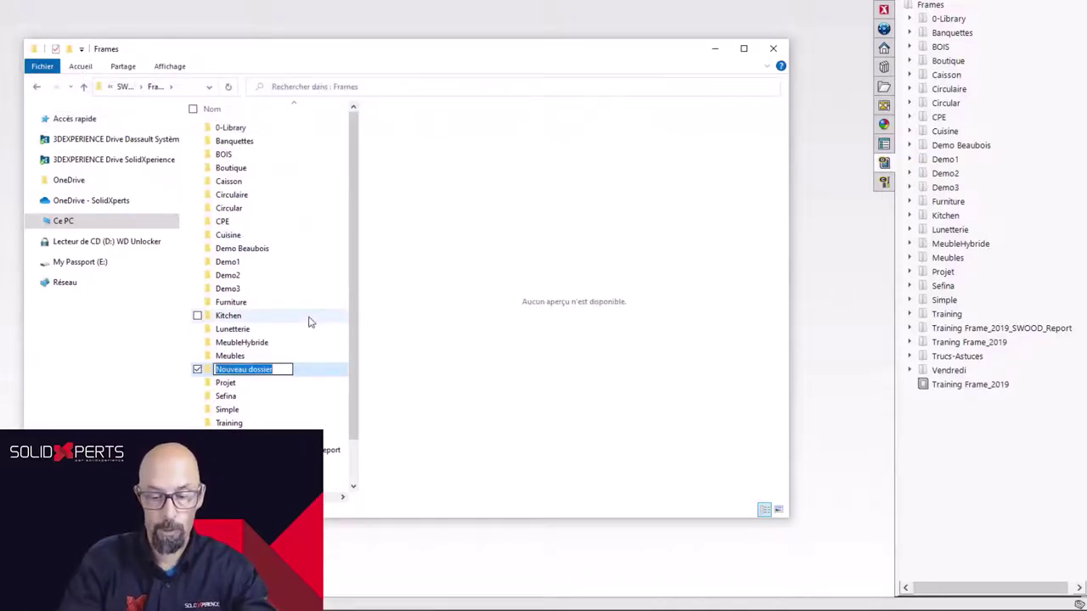
type("Hotels")
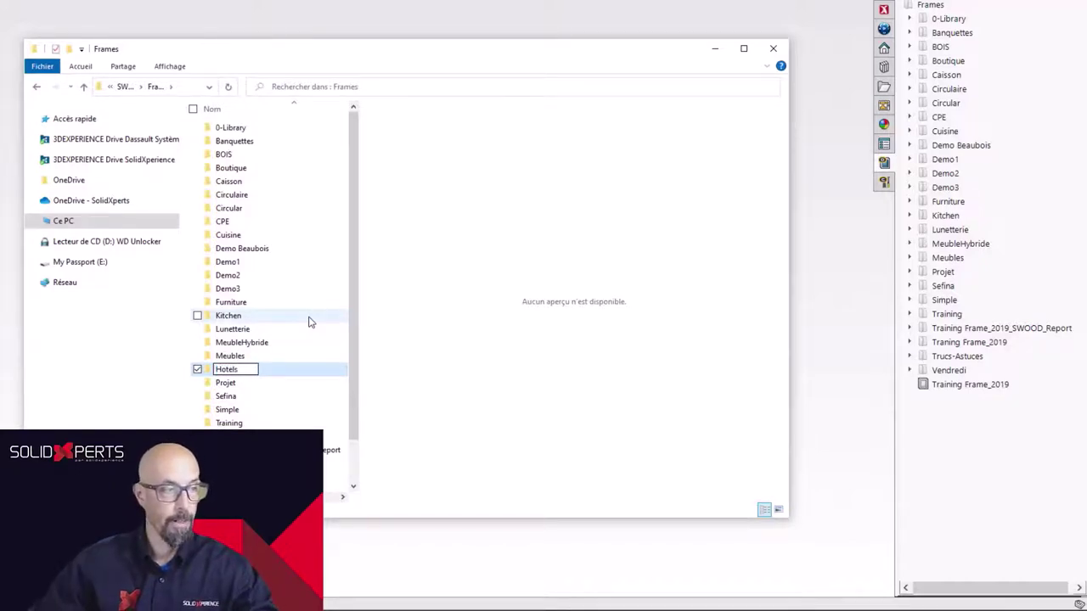
left_click(526, 304)
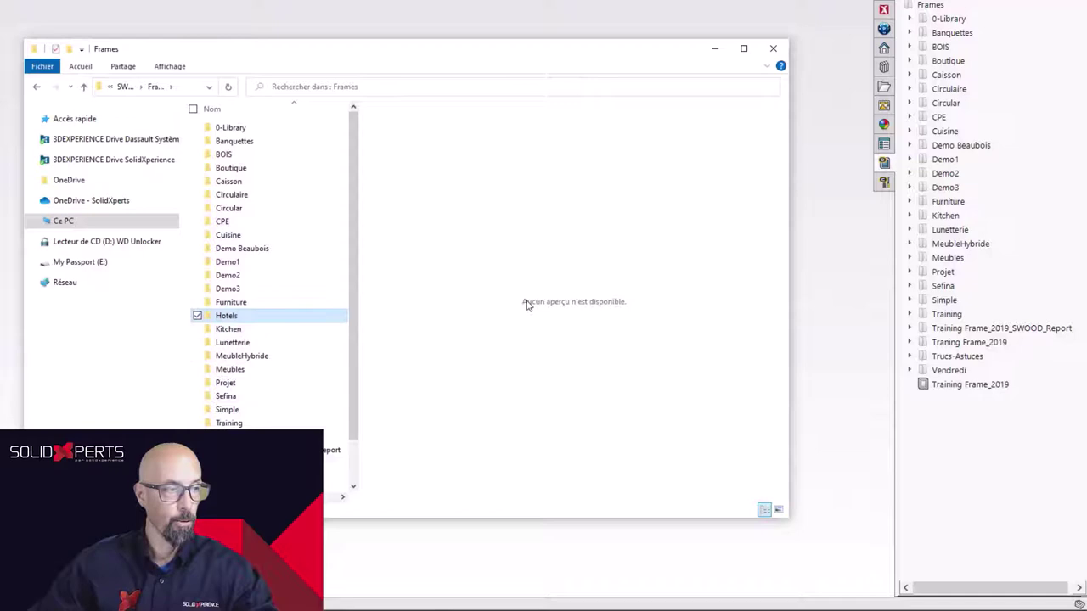
- Inside Hotels, create the Rooms and EntryHall subfolders
double_click(261, 317)
left_click(85, 68)
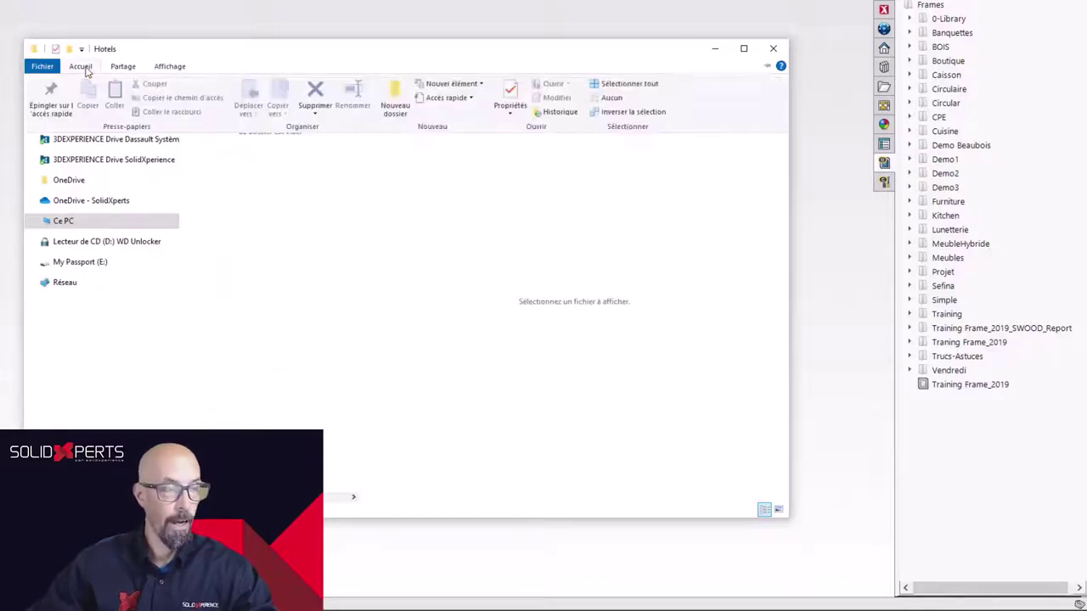
left_click(396, 105)
type("Rooms")
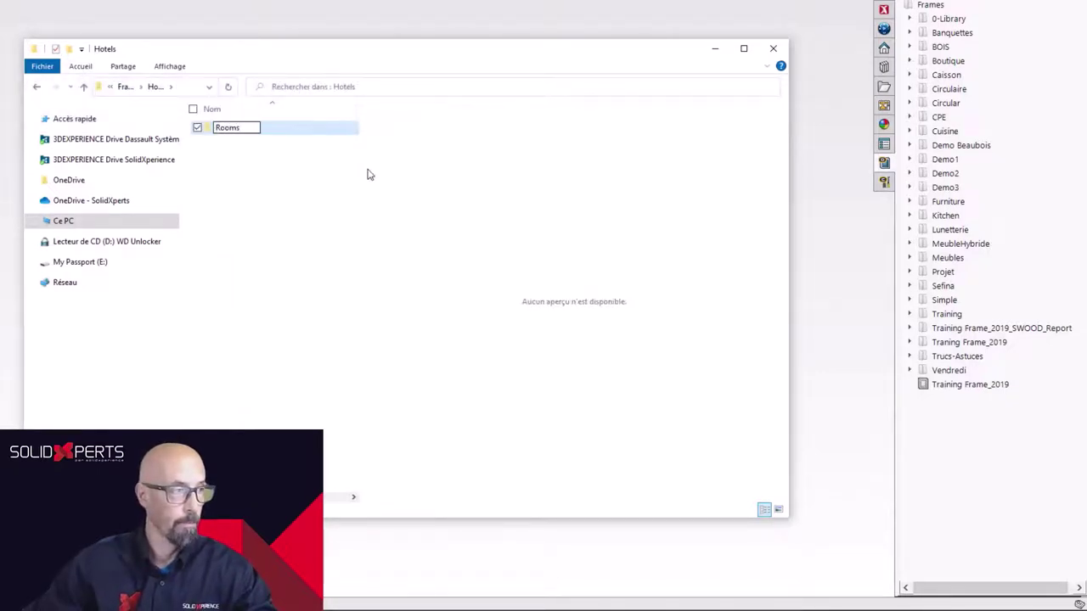
left_click(347, 176)
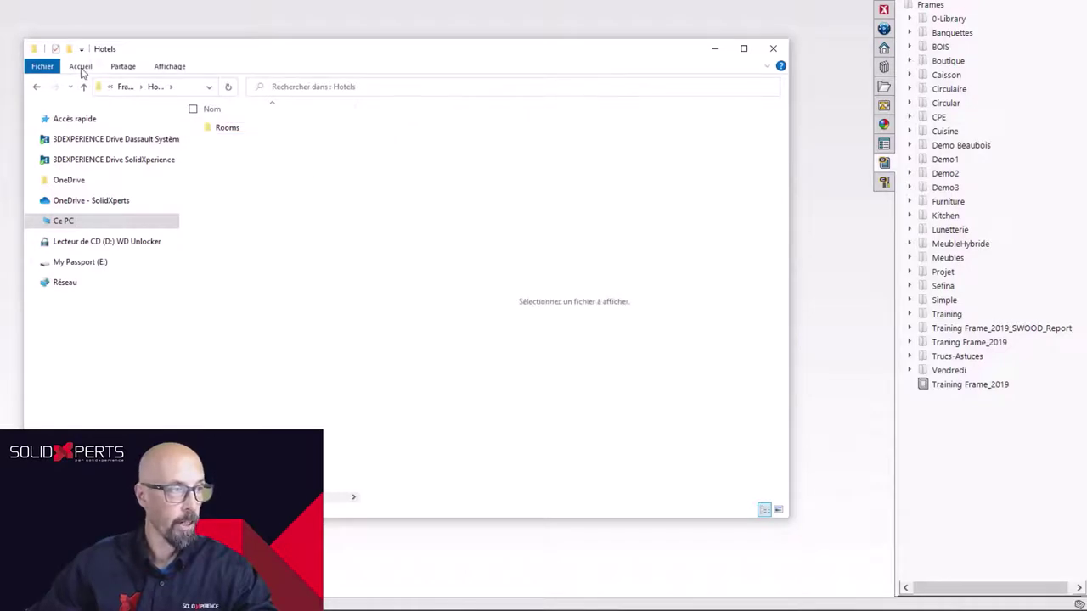
left_click(81, 67)
left_click(397, 105)
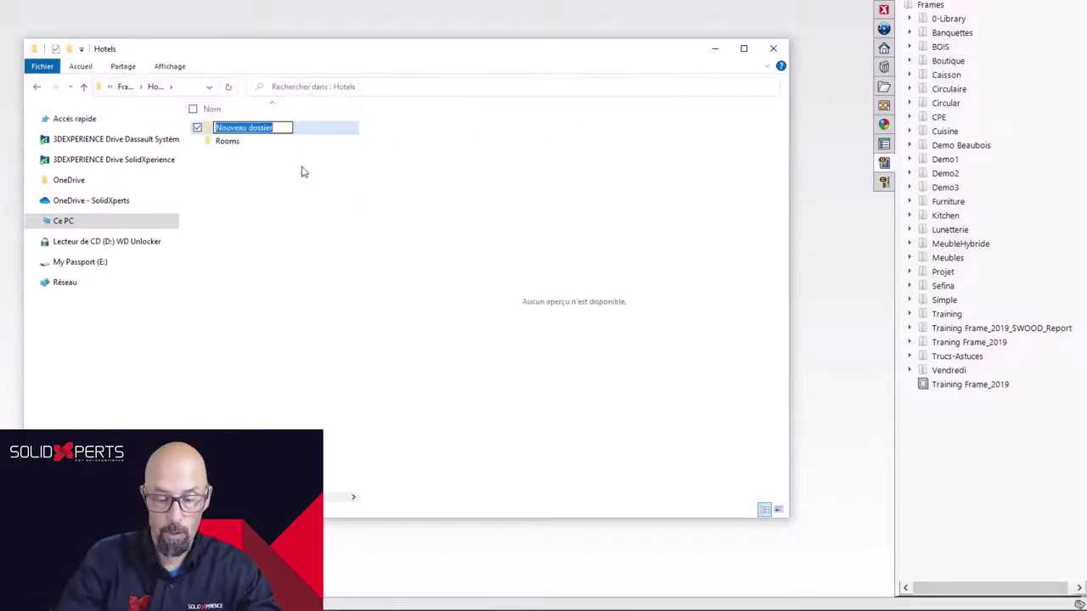
type("En")
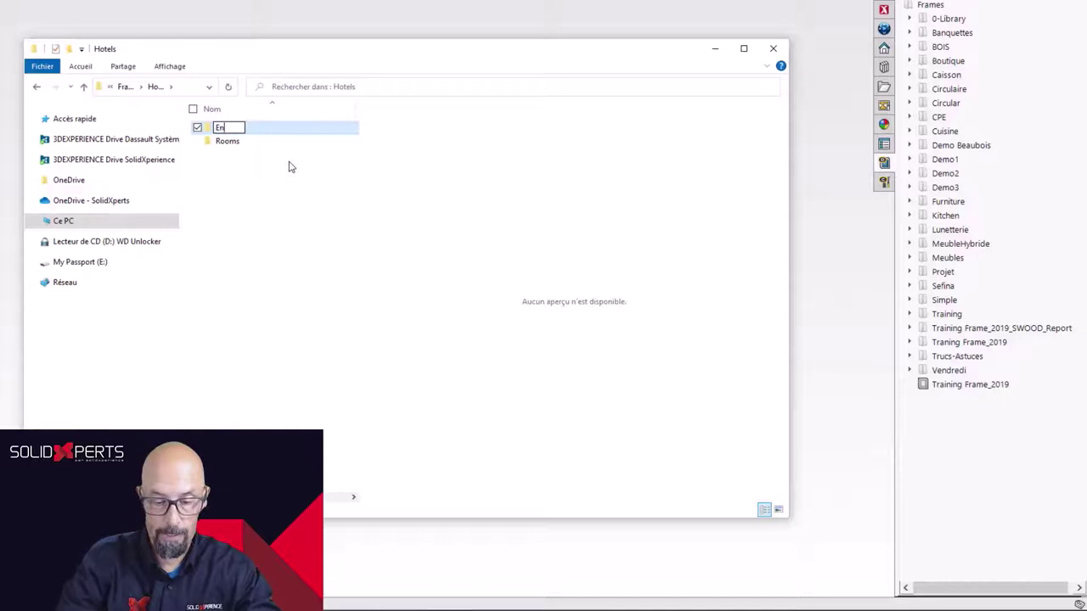
type("tryHal")
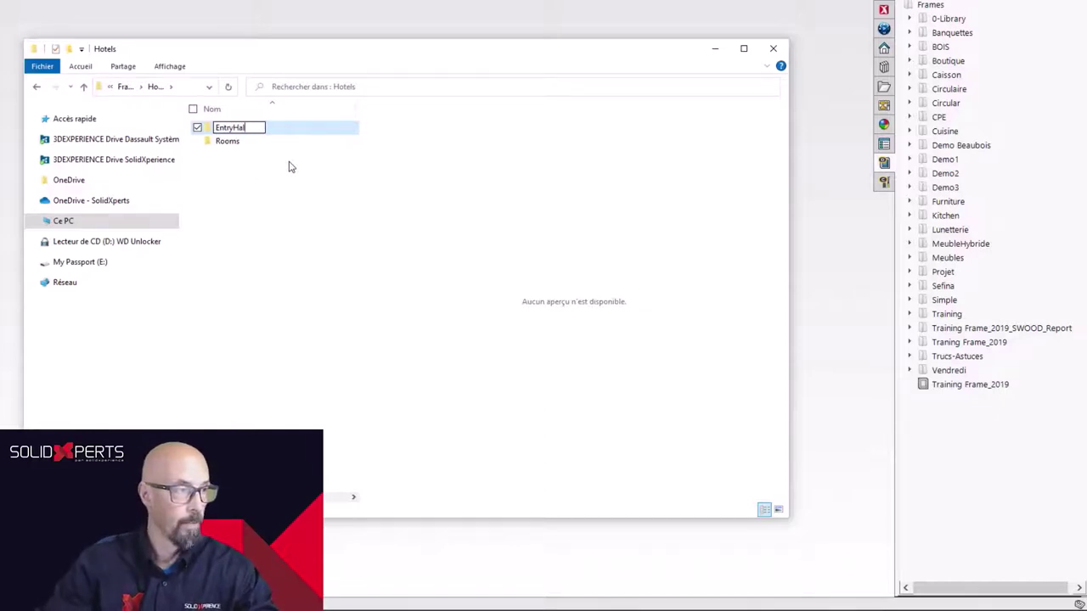
type("l")
key("Return")
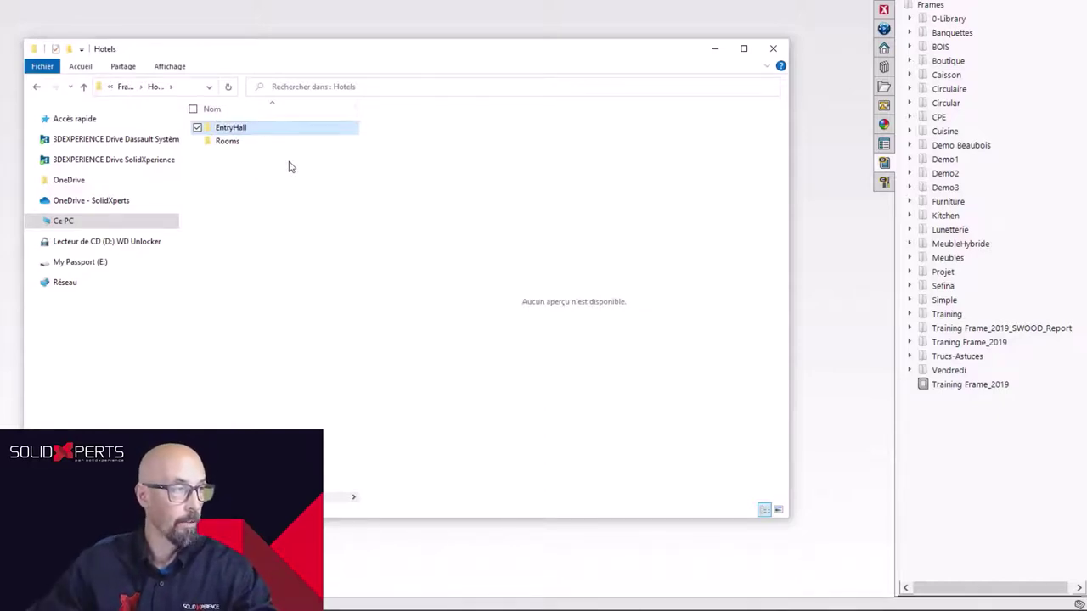
- Back in Frames, create a Restaurants folder, then minimise File Explorer
left_click(124, 86)
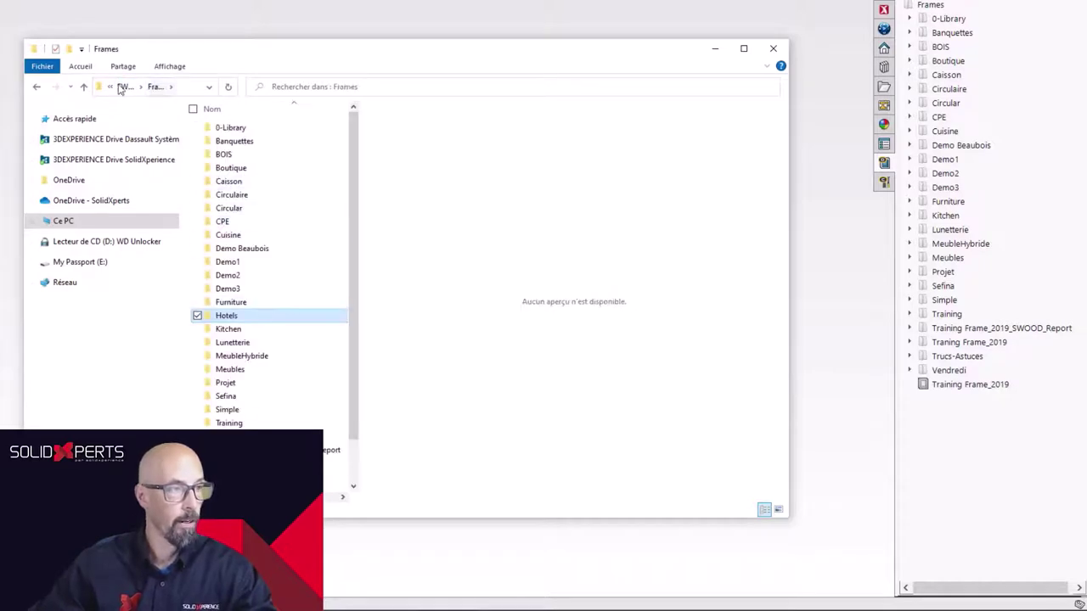
left_click(81, 67)
left_click(402, 102)
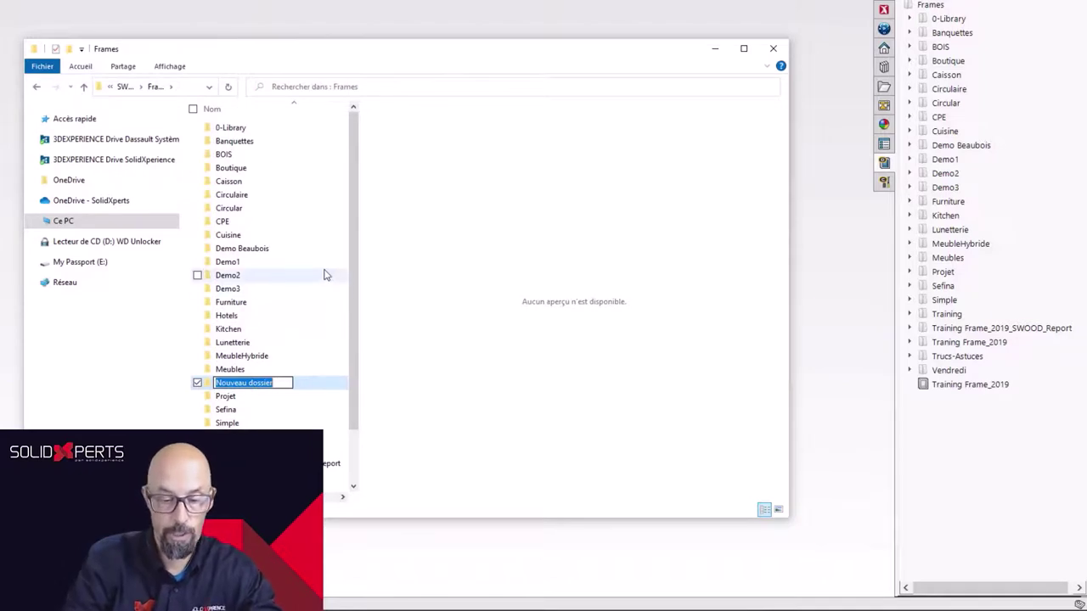
type("Rest")
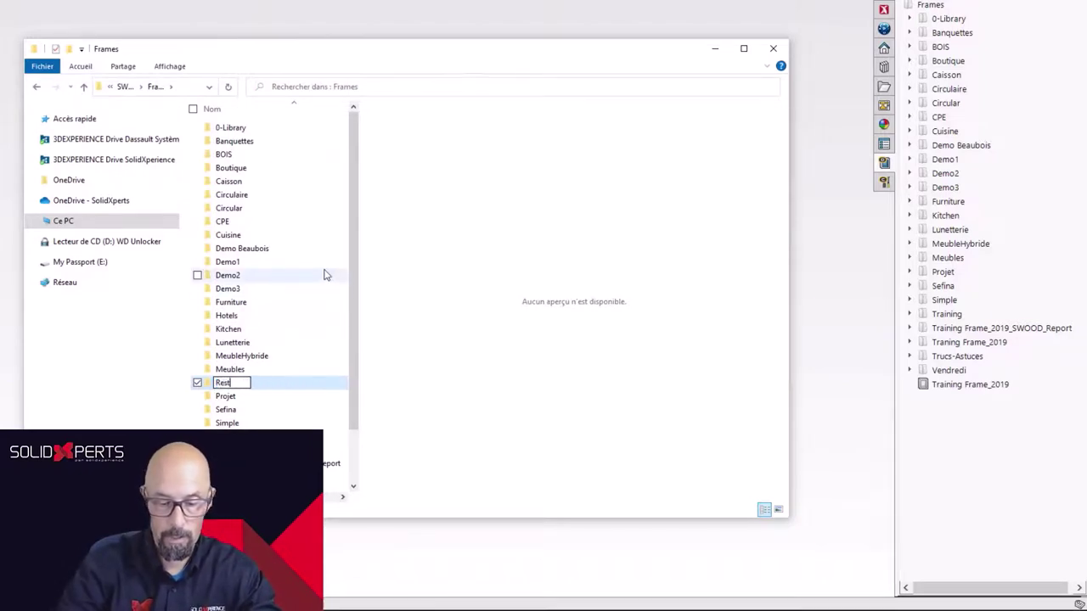
type("aurants")
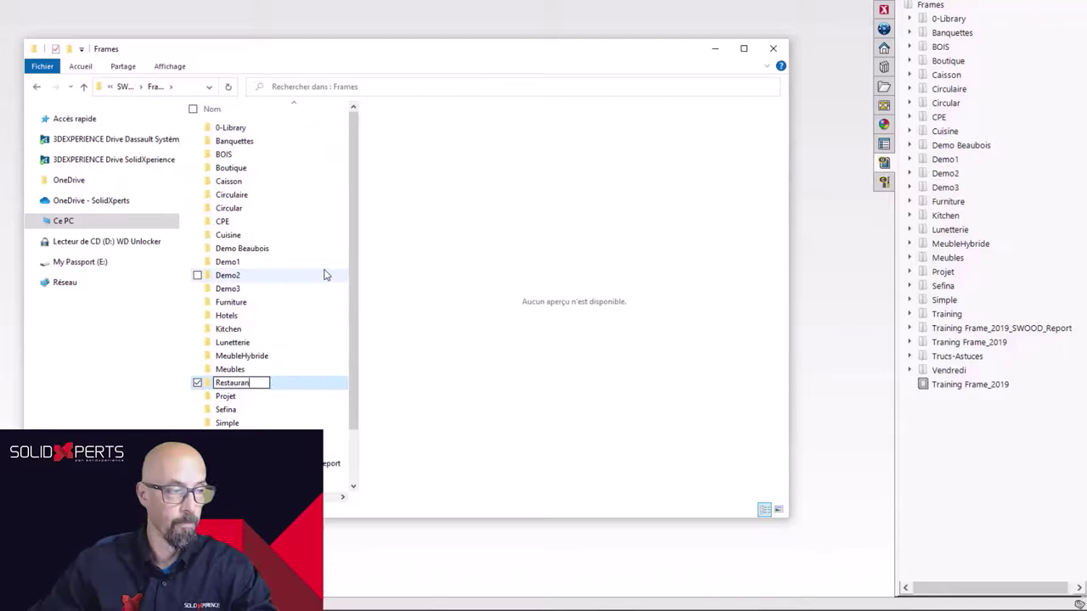
left_click(514, 286)
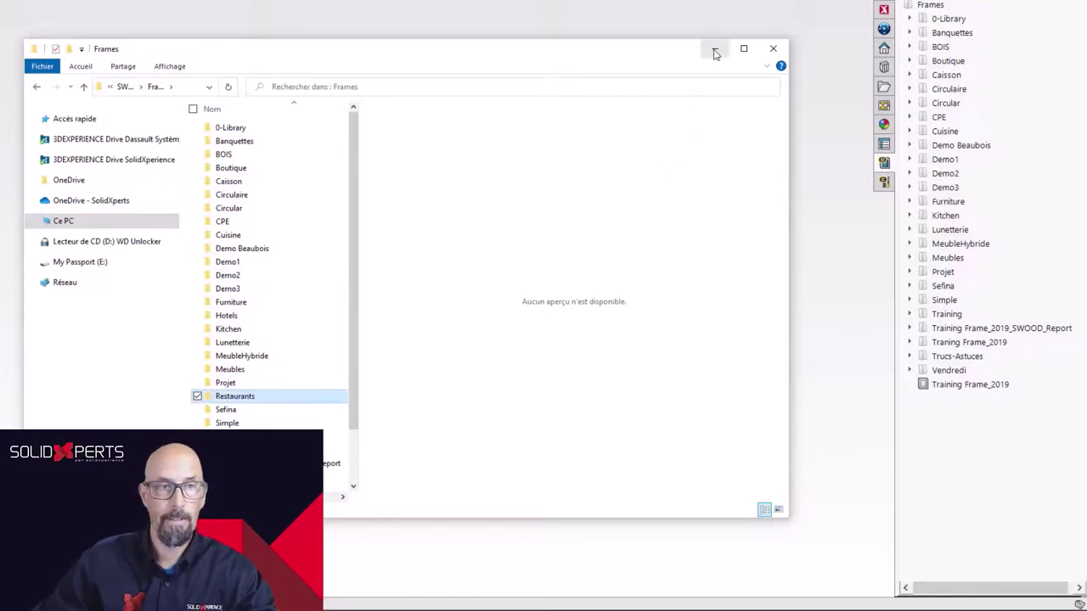
left_click(713, 88)
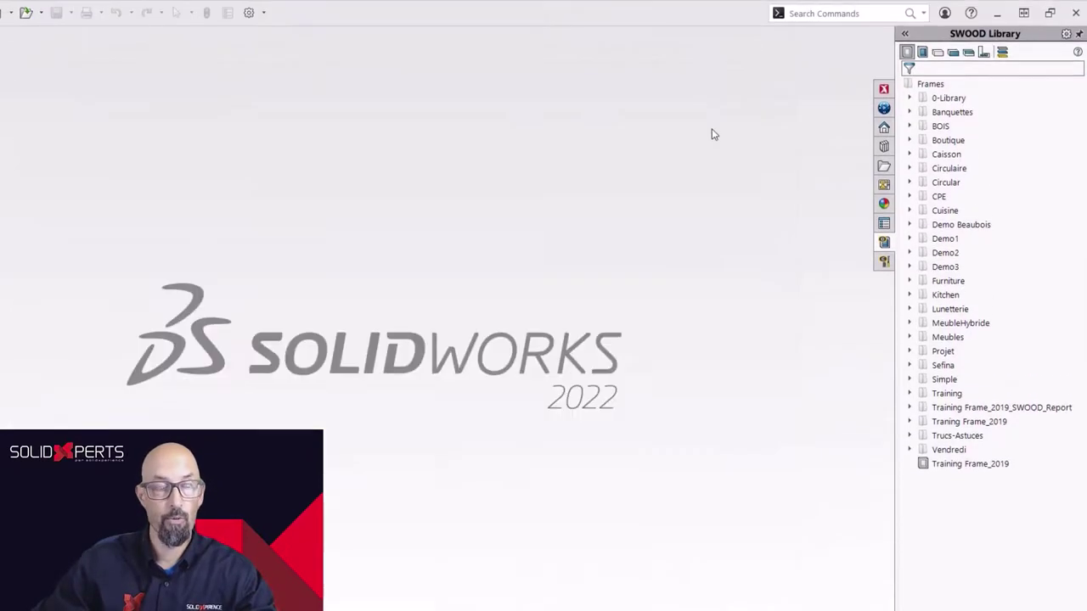
- Refresh the Frames tree, then expand and collapse Hotels to check its EntryHall and Rooms subfolders
right_click(921, 86)
left_click(938, 95)
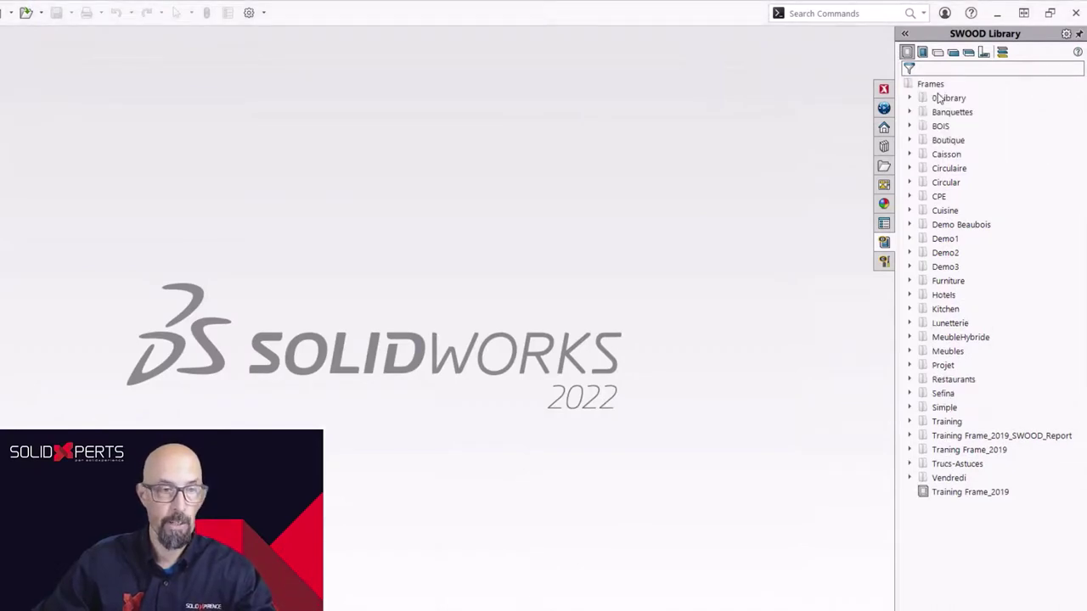
left_click(909, 294)
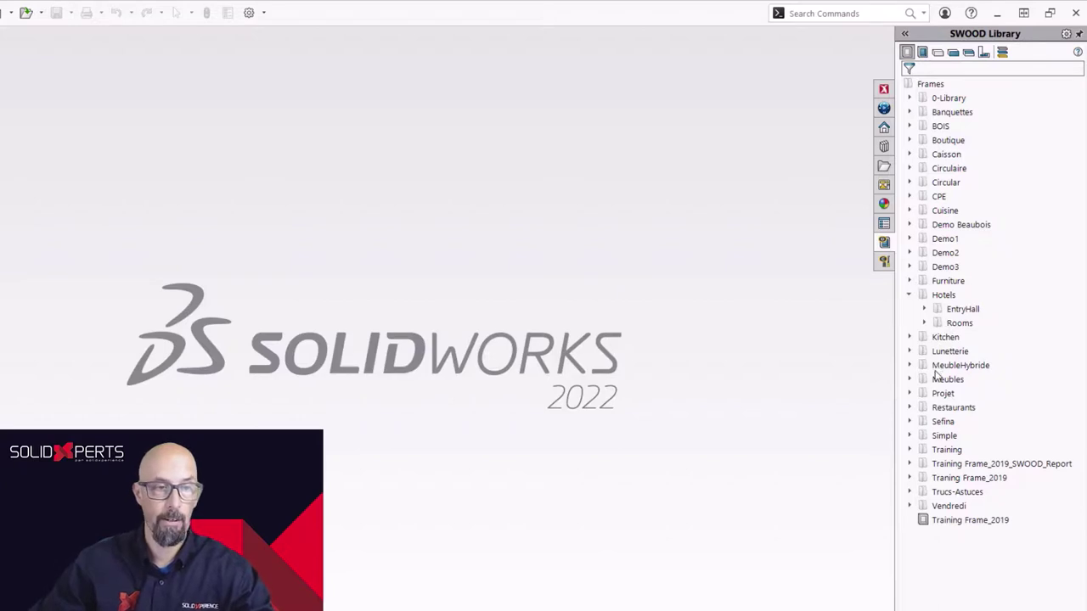
left_click(909, 294)
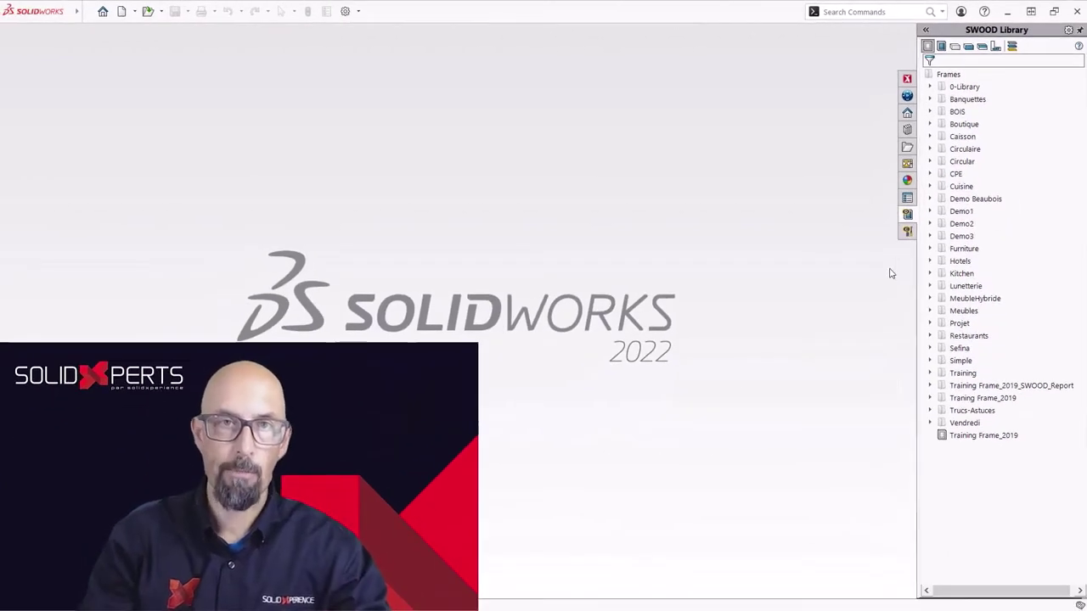